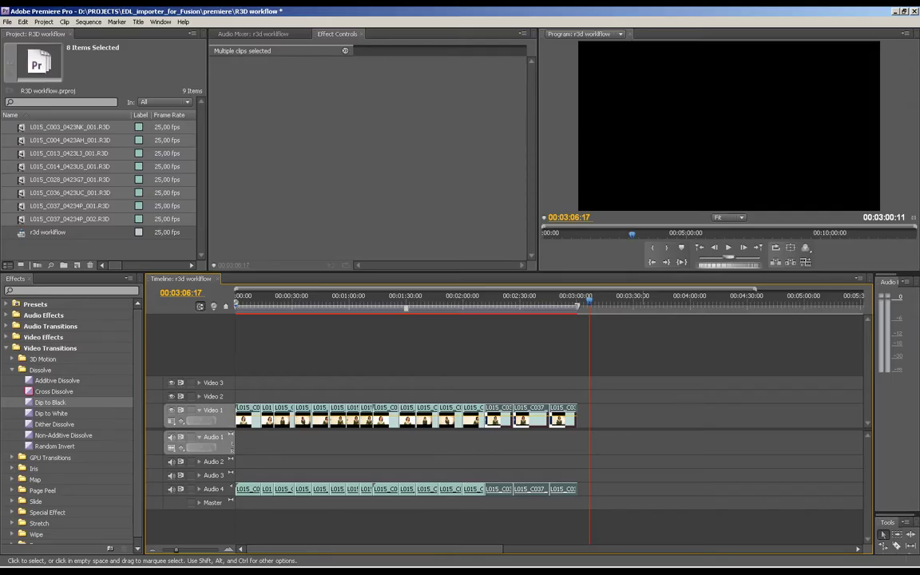
Step: Examine the edited R3D sequence by jumping between shots and edit points across the timeline
{"action": "left_click", "coordinate": [378, 298]}
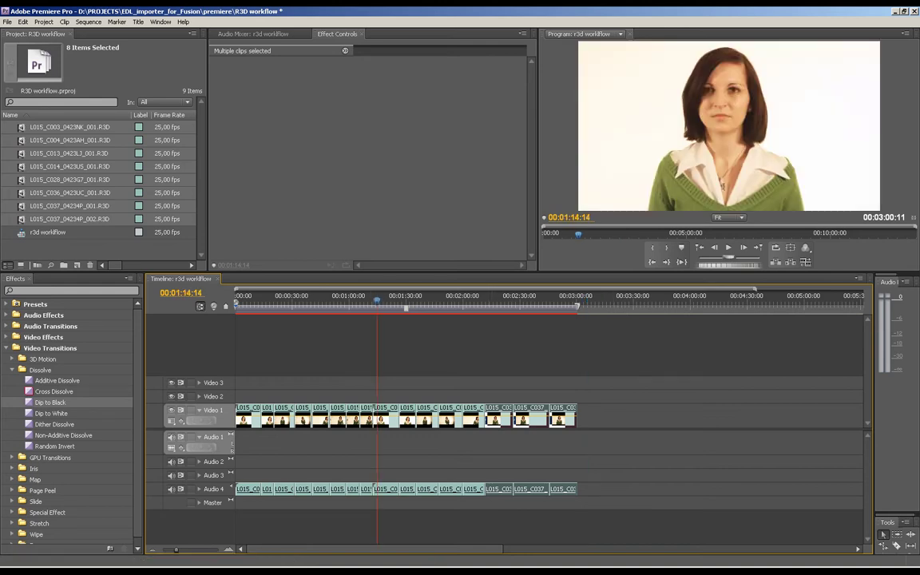
{"action": "left_click", "coordinate": [370, 299]}
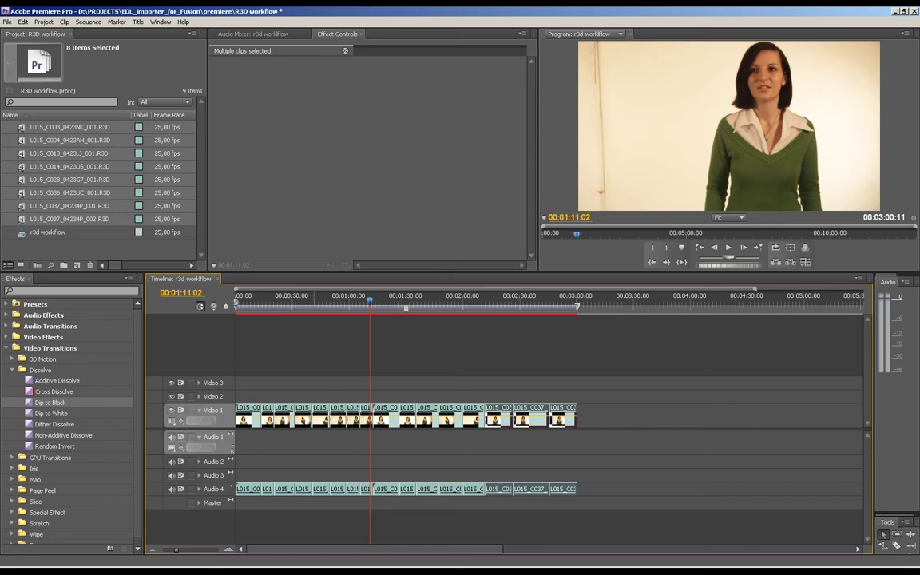
{"action": "left_click", "coordinate": [311, 299]}
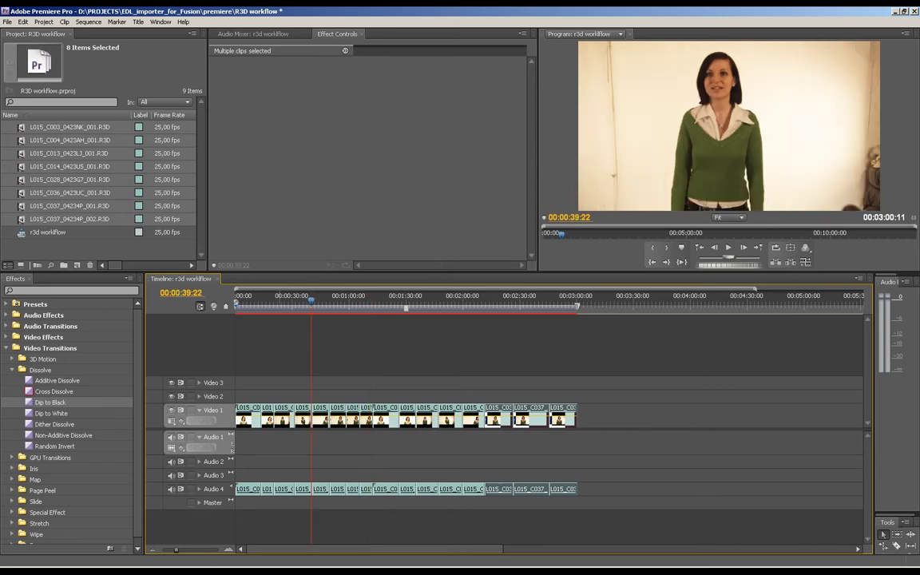
{"action": "key", "text": "Up"}
{"action": "key", "text": "Up"}
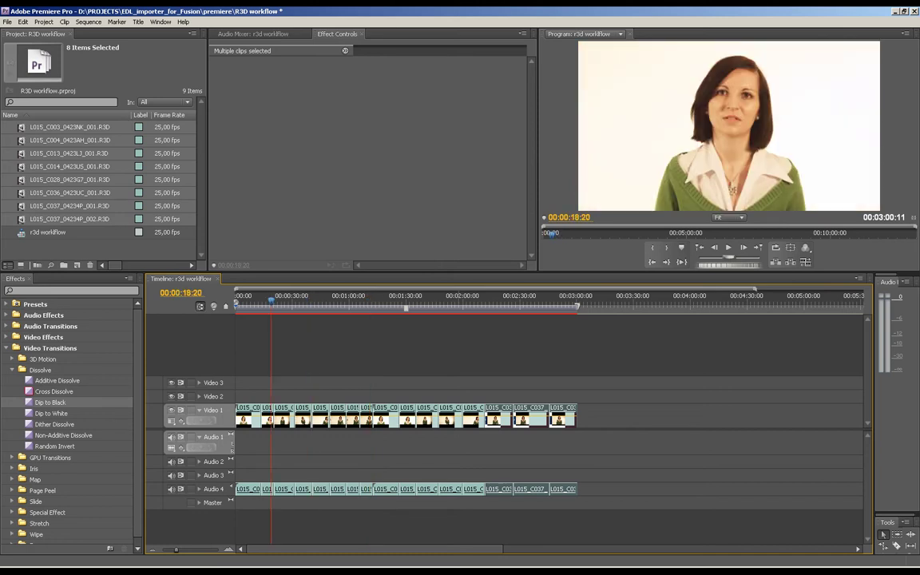
{"action": "left_click", "coordinate": [488, 299]}
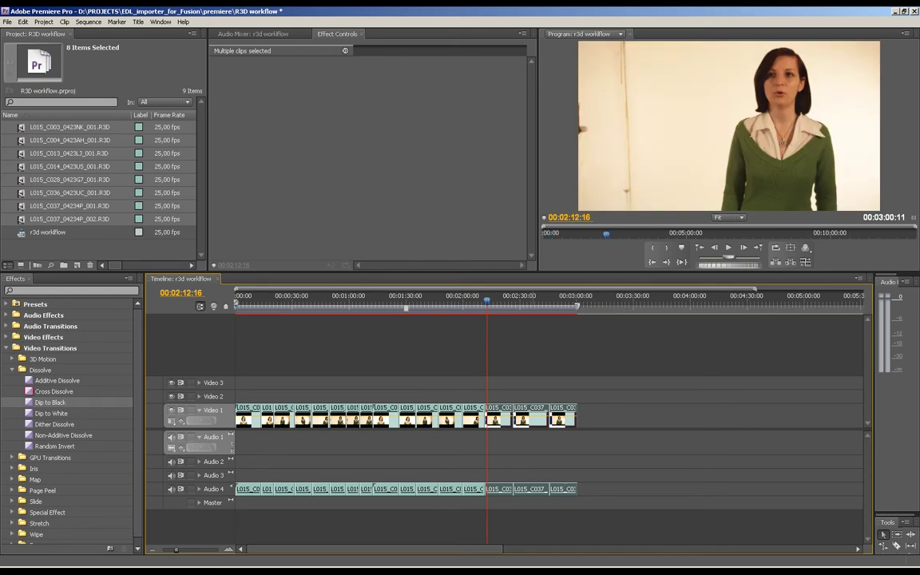
{"action": "key", "text": "Down"}
{"action": "key", "text": "Up"}
{"action": "key", "text": "Up"}
{"action": "key", "text": "Up"}
{"action": "key", "text": "Up"}
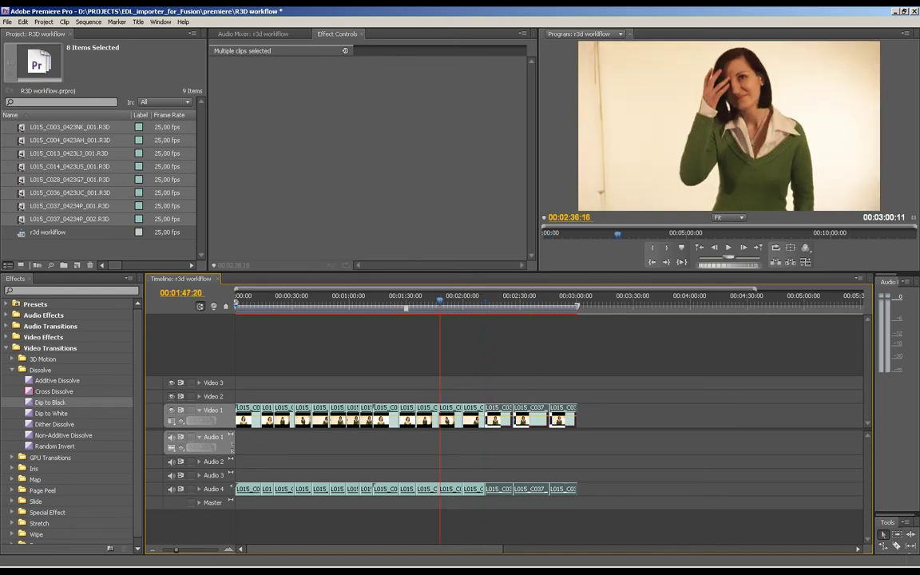
{"action": "key", "text": "Up"}
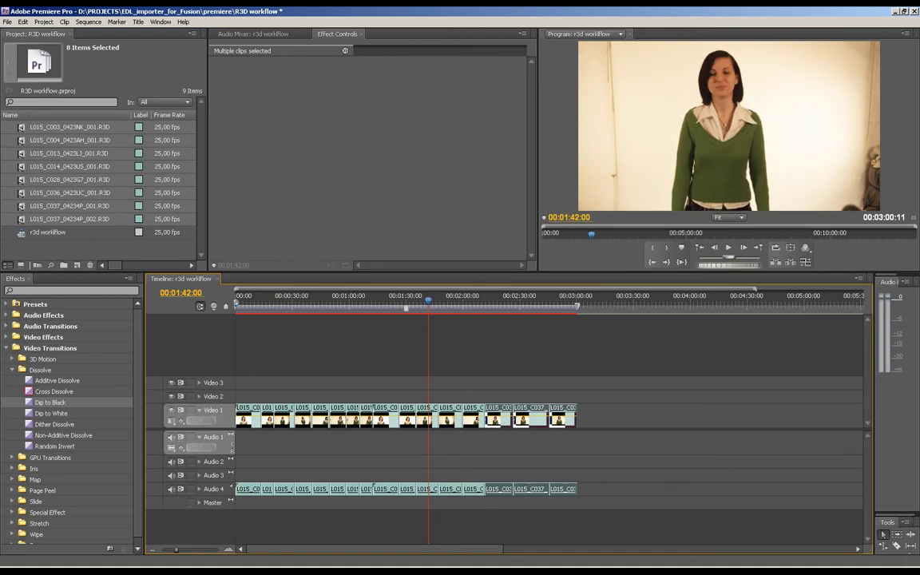
{"action": "key", "text": "Up"}
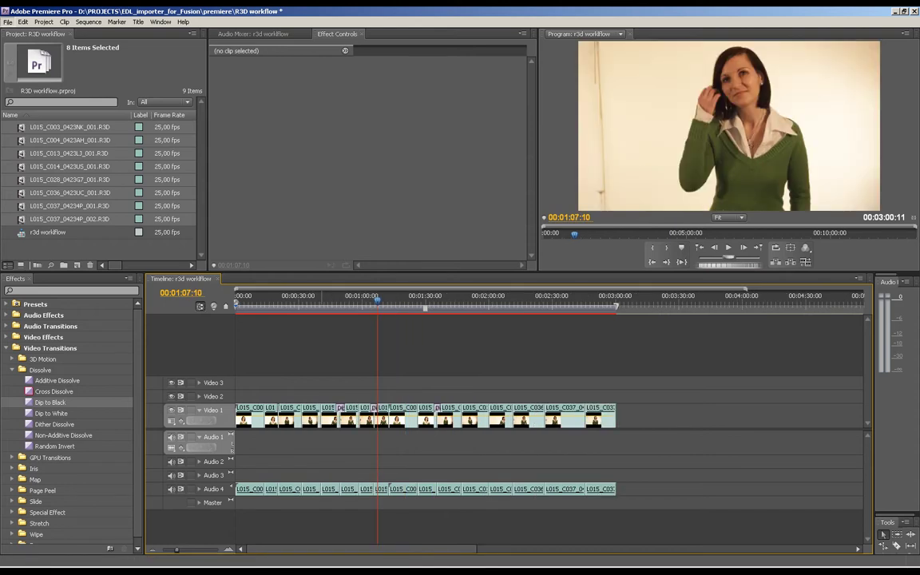
Step: Start an EDL export of the r3d workflow sequence with audio levels excluded
{"action": "key", "text": "alt+f"}
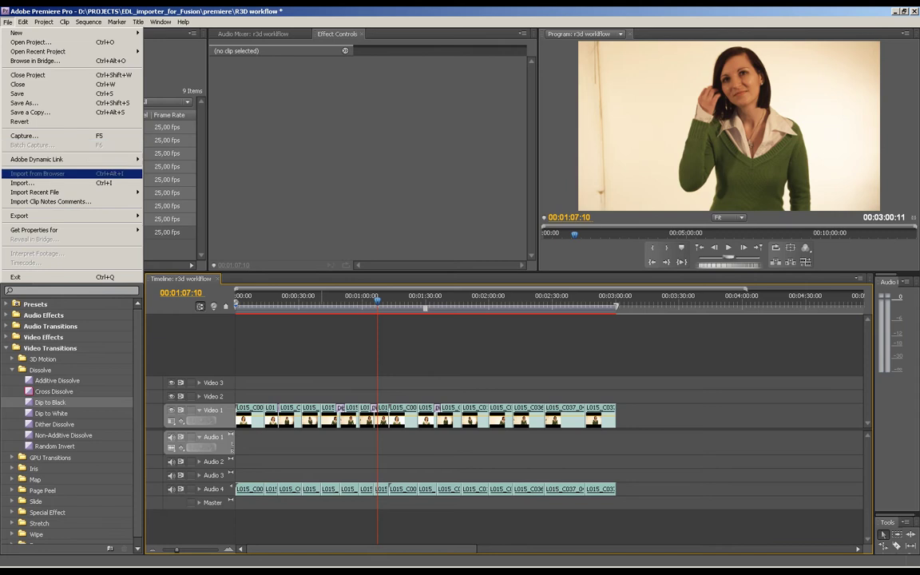
{"action": "key", "text": "Right"}
{"action": "key", "text": "Down"}
{"action": "key", "text": "Down"}
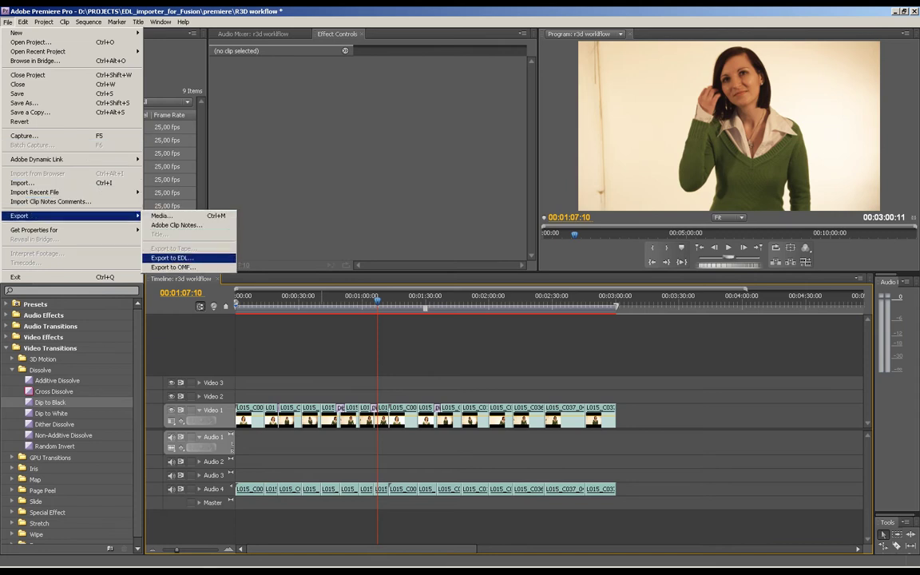
{"action": "key", "text": "Return"}
{"action": "left_click", "coordinate": [406, 256]}
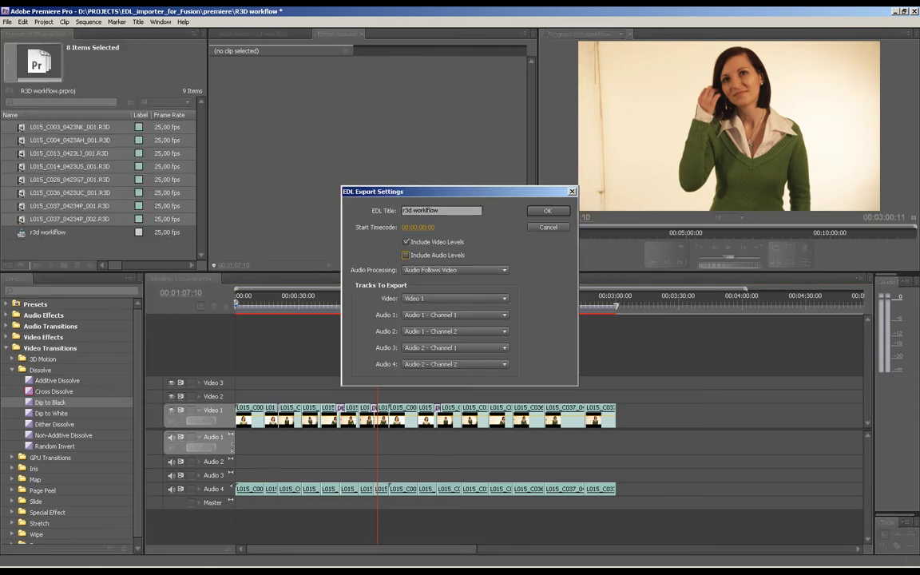
Step: Set all four audio tracks to None in the EDL export and choose Audio At End for audio processing
{"action": "left_click", "coordinate": [456, 316]}
{"action": "left_click", "coordinate": [447, 328]}
{"action": "left_click", "coordinate": [455, 331]}
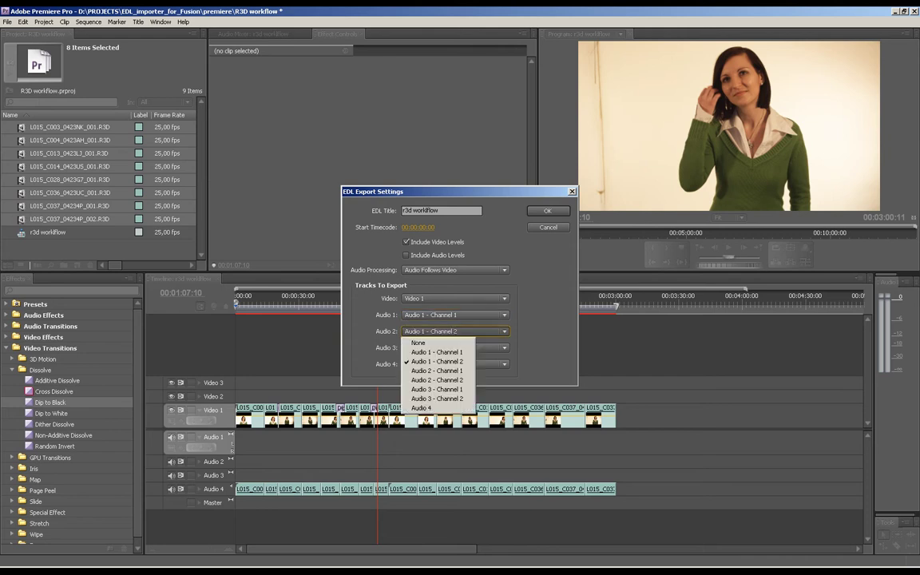
{"action": "left_click", "coordinate": [439, 344]}
{"action": "left_click", "coordinate": [455, 348]}
{"action": "left_click", "coordinate": [439, 360]}
{"action": "left_click", "coordinate": [456, 364]}
{"action": "left_click", "coordinate": [440, 376]}
{"action": "left_click", "coordinate": [456, 314]}
{"action": "left_click", "coordinate": [440, 328]}
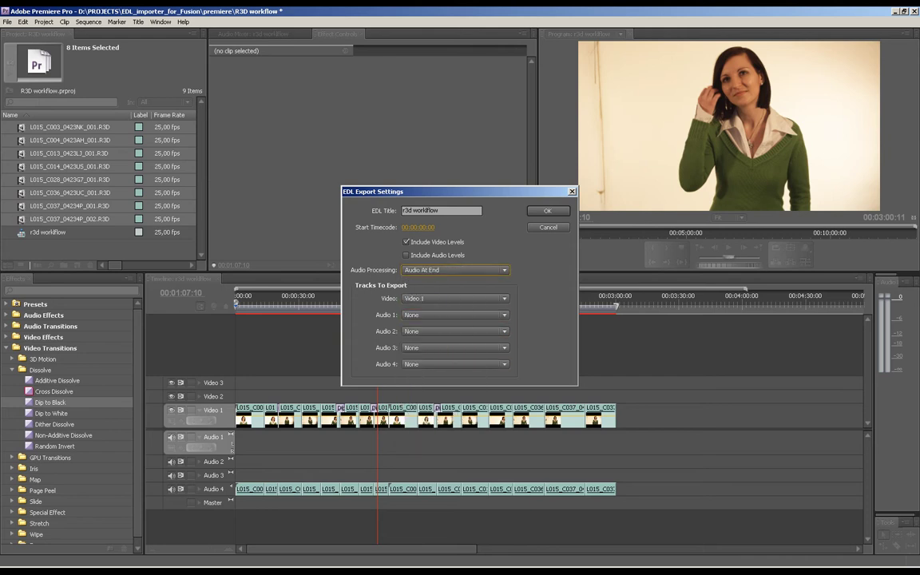
Step: Confirm the export settings and save the EDL file as R3D workflow
{"action": "key", "text": "Return"}
{"action": "type", "text": "R3D workflow"}
{"action": "key", "text": "Return"}
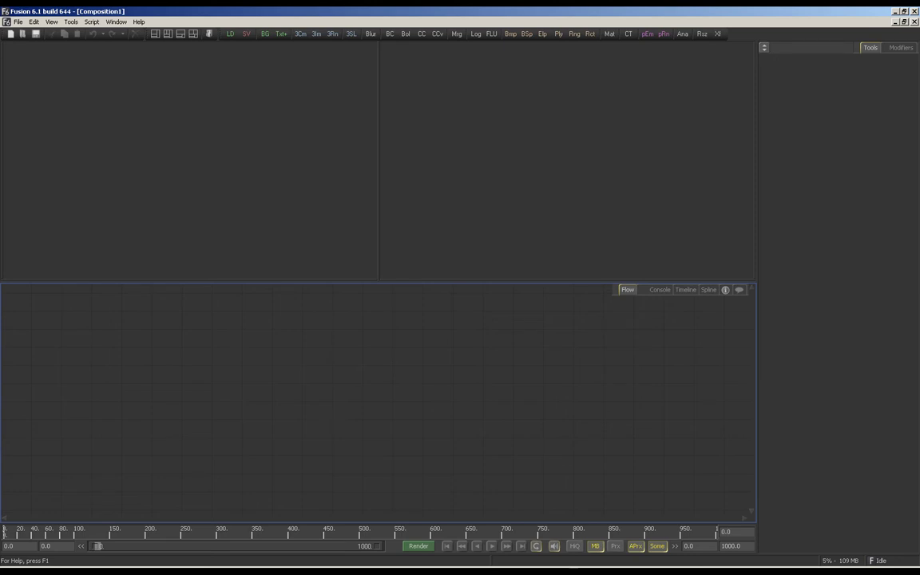
Step: In Fusion, run the PRO EDL importer_v1.51_beta script and load R3D workflow.edl from D:\PROJECTS\EDL_importer_for_Fusion\premiere as the source EDL
{"action": "left_click", "coordinate": [92, 22]}
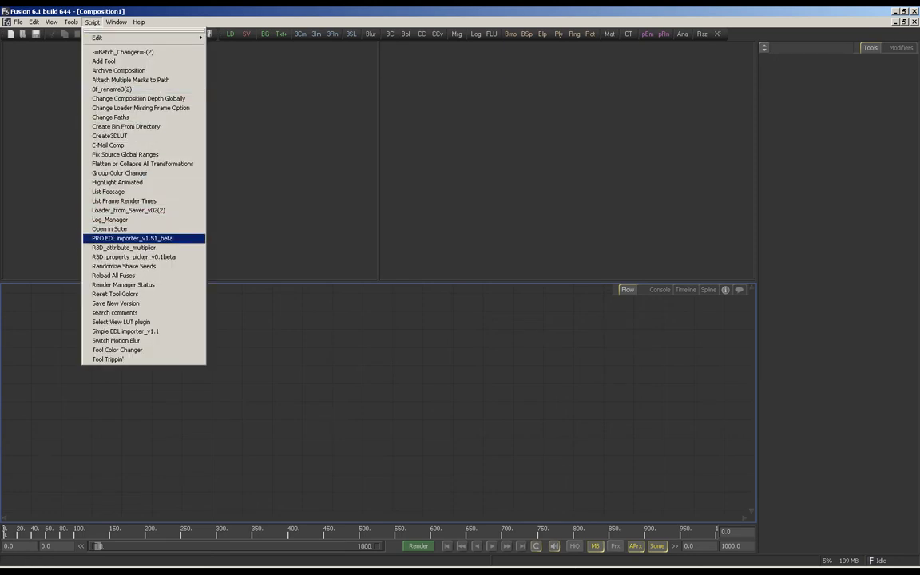
{"action": "left_click", "coordinate": [132, 239]}
{"action": "left_click", "coordinate": [525, 180]}
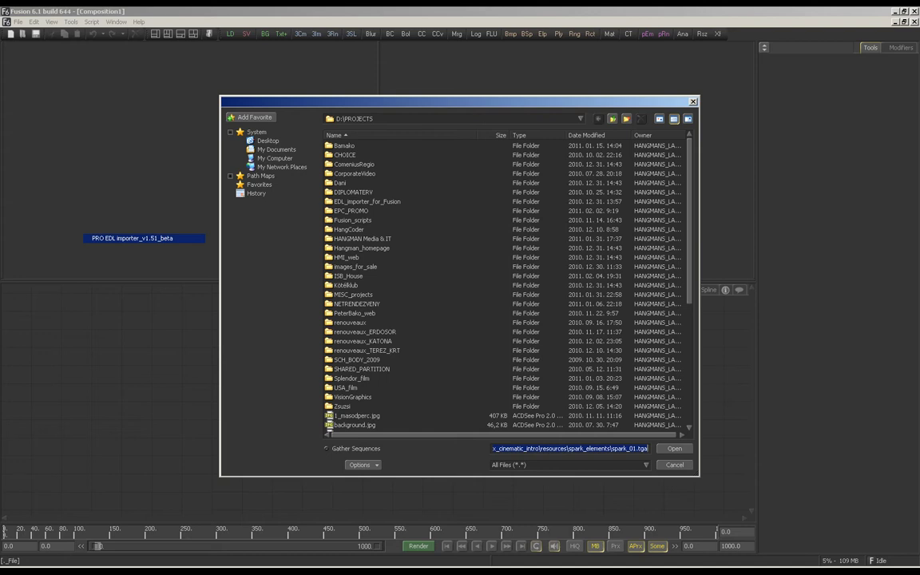
{"action": "double_click", "coordinate": [367, 202]}
{"action": "double_click", "coordinate": [348, 193]}
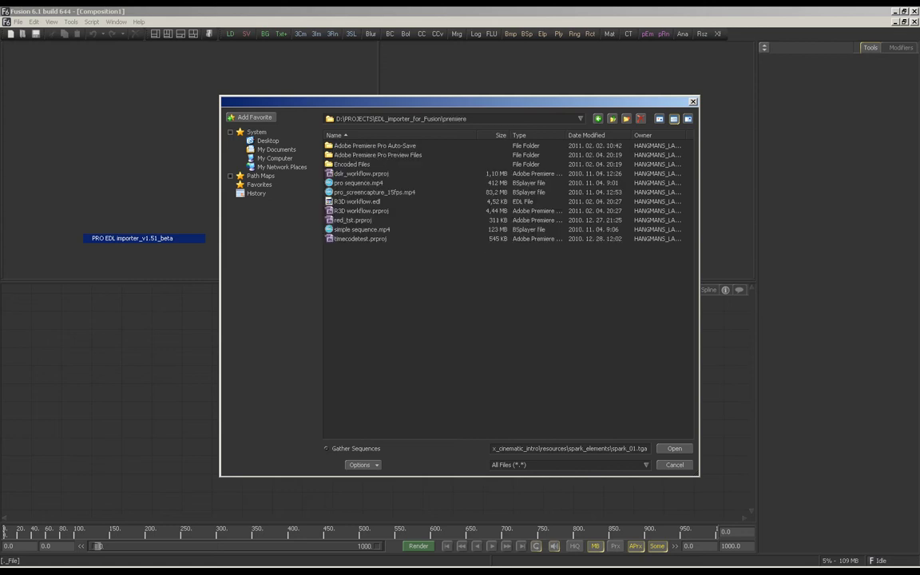
{"action": "left_click", "coordinate": [357, 201]}
{"action": "left_click", "coordinate": [674, 449]}
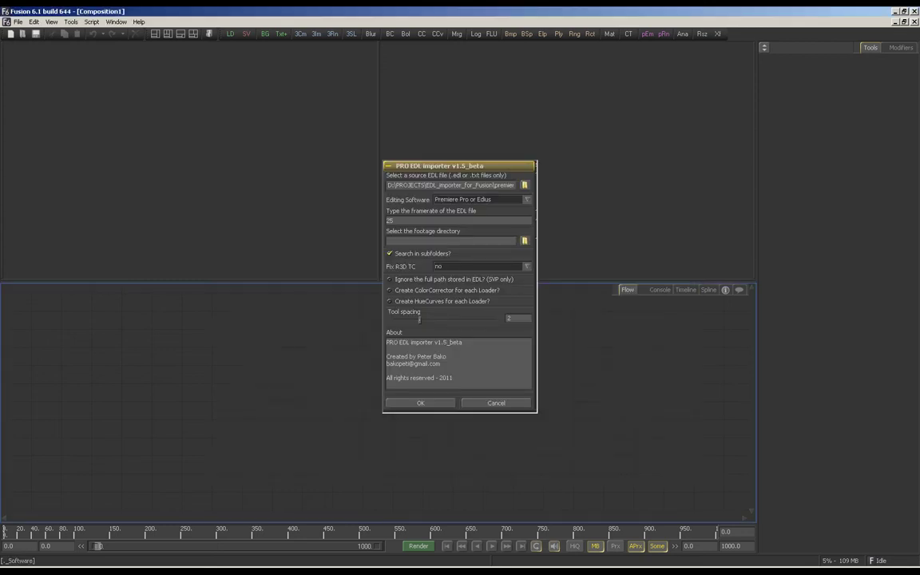
Step: Choose Premiere Pro or Edius as the editing software and set the footage directory to E:\PROJECTS\EPC_PROMO\_ARCHAIVE_R3D
{"action": "left_click", "coordinate": [526, 199]}
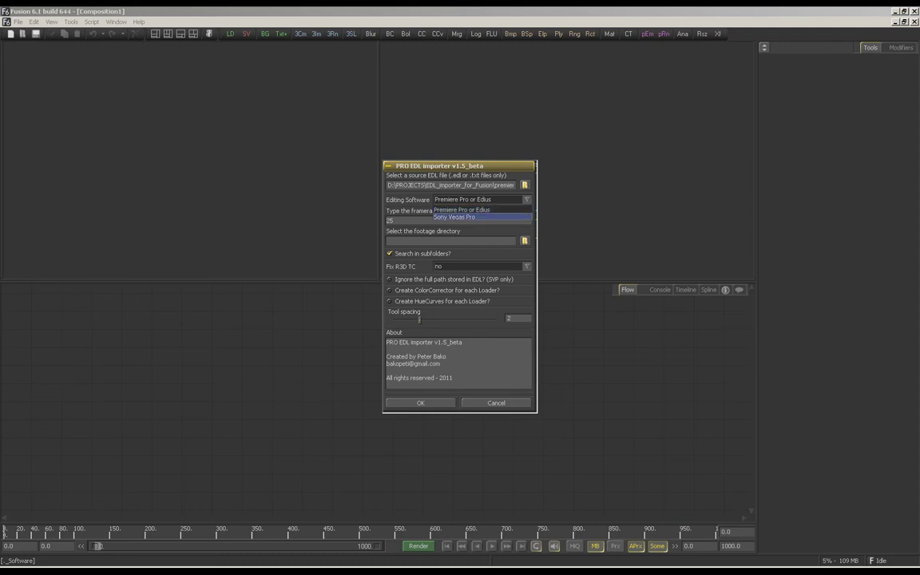
{"action": "left_click", "coordinate": [479, 209]}
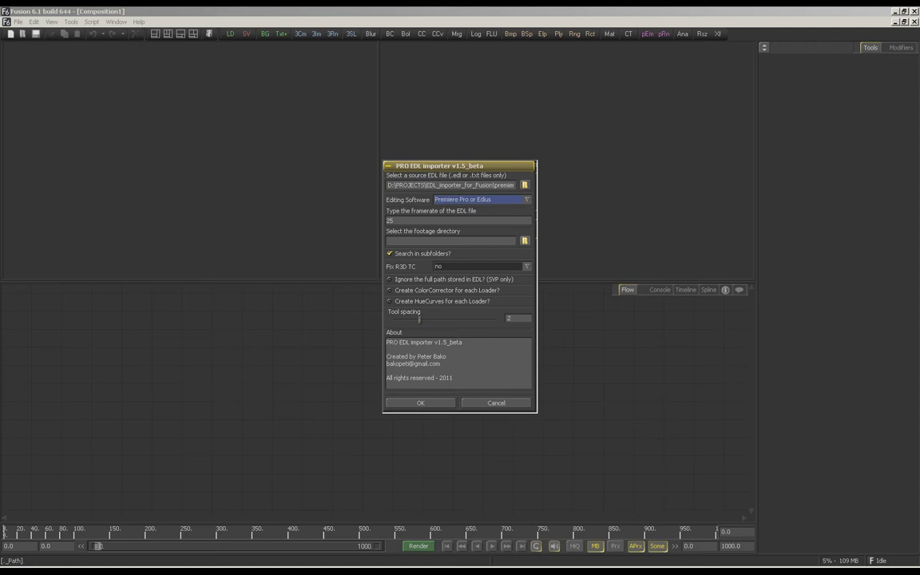
{"action": "left_click", "coordinate": [525, 240]}
{"action": "left_click", "coordinate": [581, 119]}
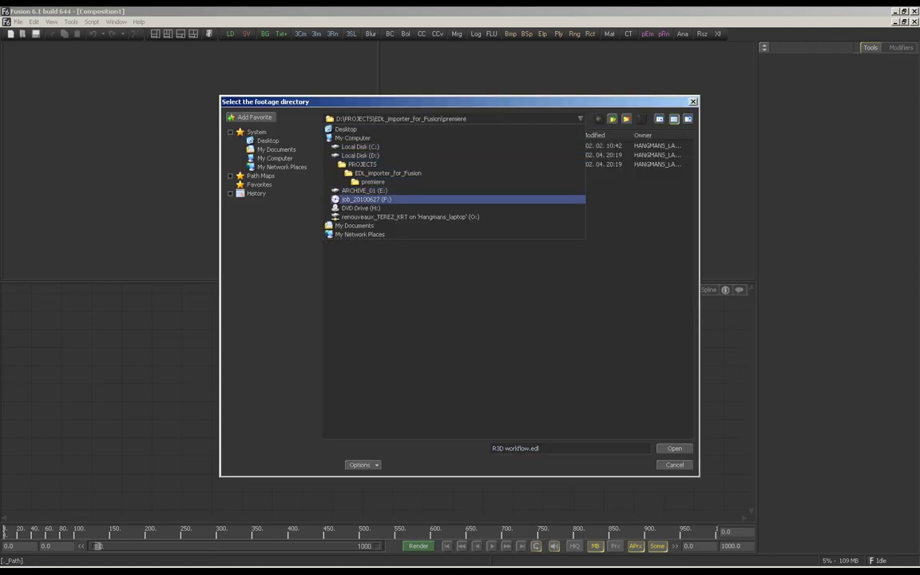
{"action": "left_click", "coordinate": [384, 190]}
{"action": "double_click", "coordinate": [348, 146]}
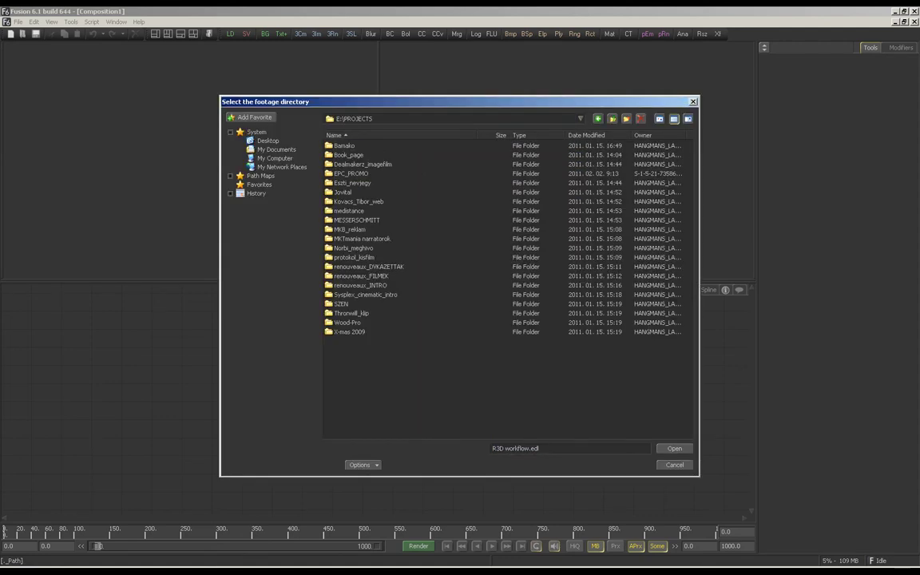
{"action": "double_click", "coordinate": [351, 174]}
{"action": "double_click", "coordinate": [352, 145]}
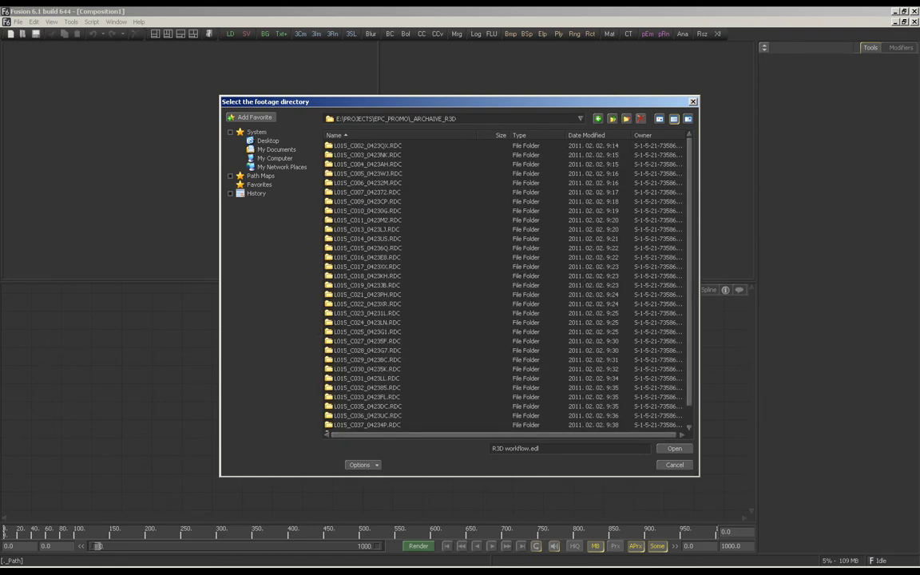
{"action": "left_click", "coordinate": [674, 449]}
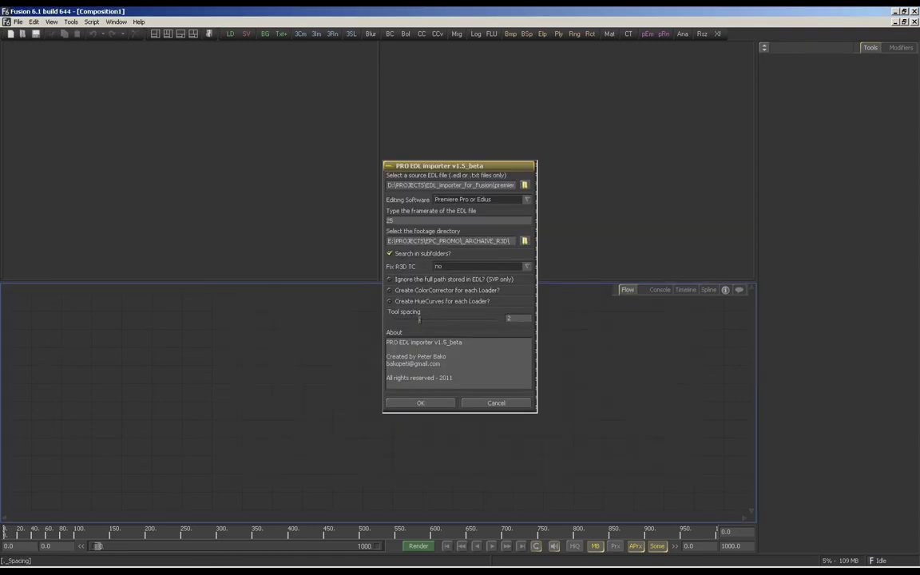
Step: Set the importer's R3D timecode fix to Absolute, and open the source settings of the L015_C004_0423AH_001.R3D clip in Premiere Pro
{"action": "left_click", "coordinate": [481, 267]}
{"action": "left_click", "coordinate": [481, 290]}
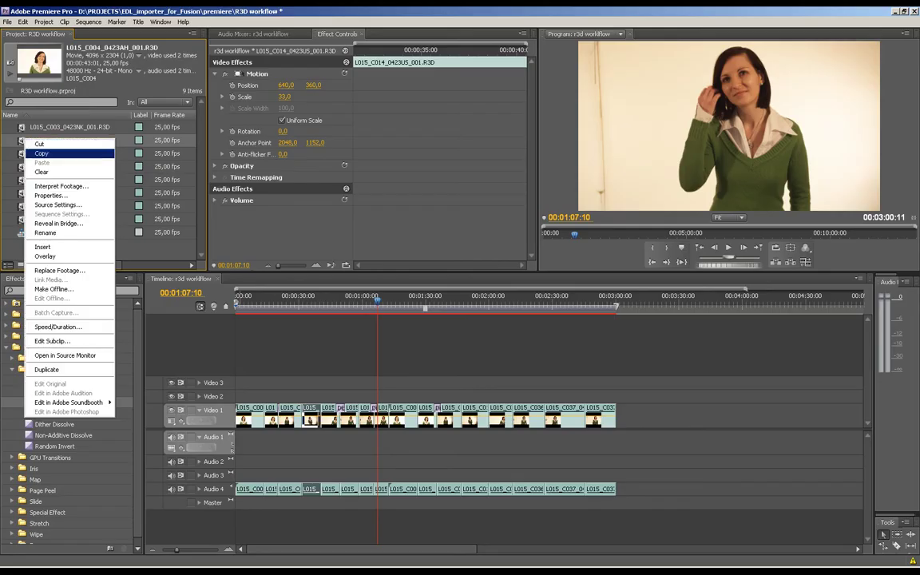
{"action": "left_click", "coordinate": [58, 204]}
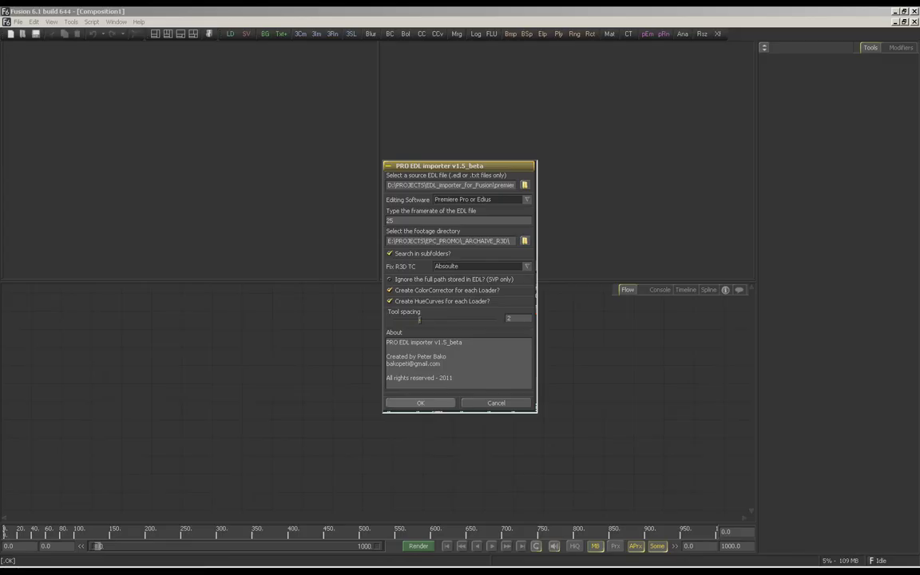
Step: Back in Fusion, run the EDL import with a ColorCorrector and HueCurves created for each Loader
{"action": "left_click", "coordinate": [420, 404]}
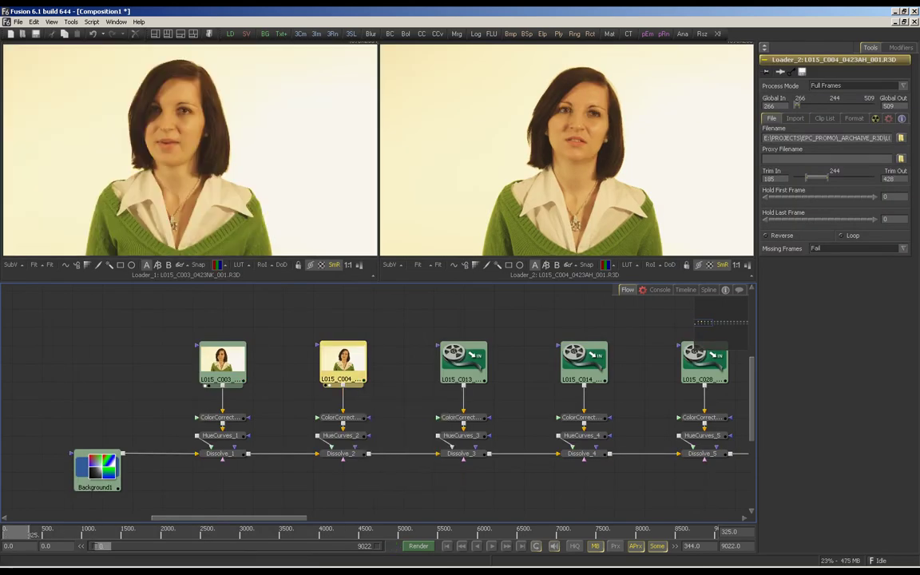
Step: Lower the R3D white balance of the L015_C003 loader to about 4343
{"action": "left_click", "coordinate": [222, 361]}
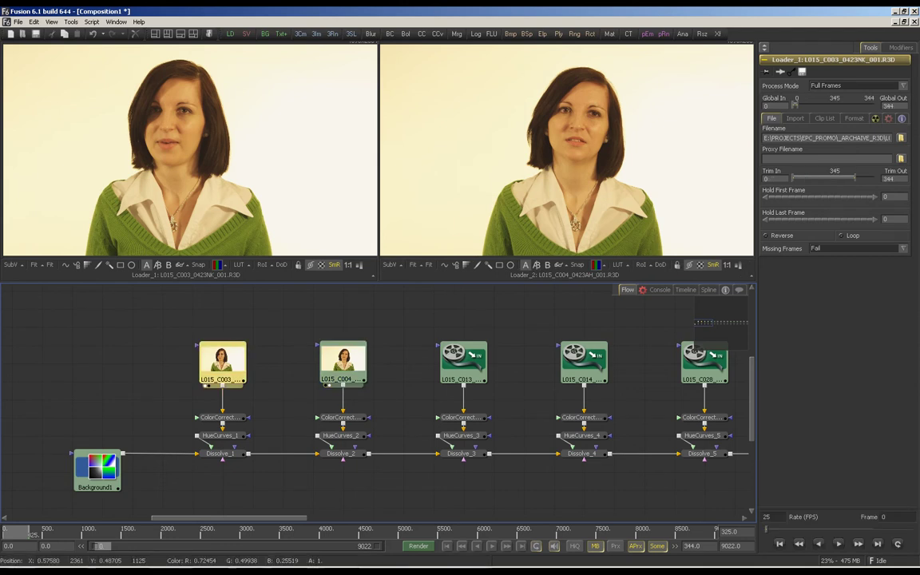
{"action": "left_click", "coordinate": [855, 118]}
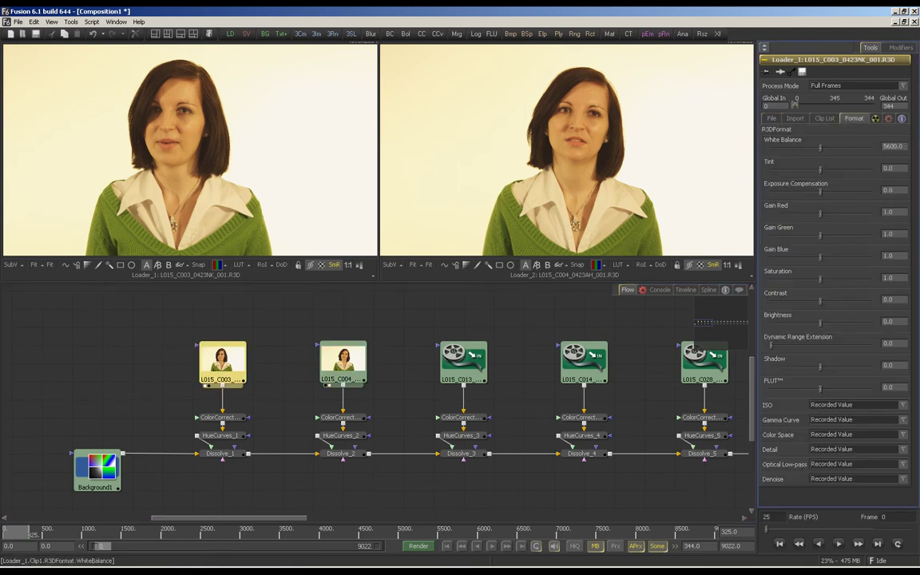
{"action": "left_click_drag", "start_coordinate": [821, 148], "coordinate": [804, 147]}
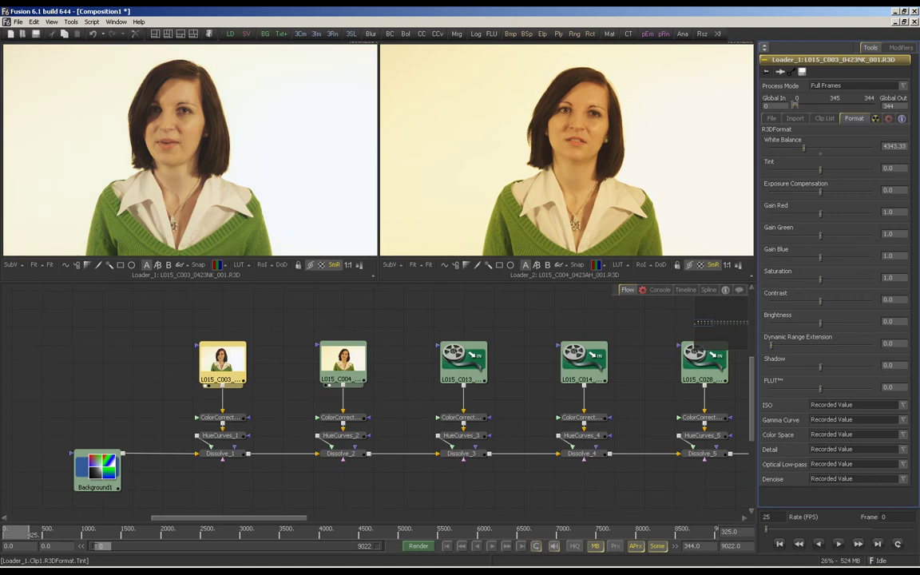
Step: Run the R3D_property_picker_v0.1beta script, move its window clear of the first loaders, and pick the R3D properties of the L015_C003 loader
{"action": "left_click", "coordinate": [92, 21]}
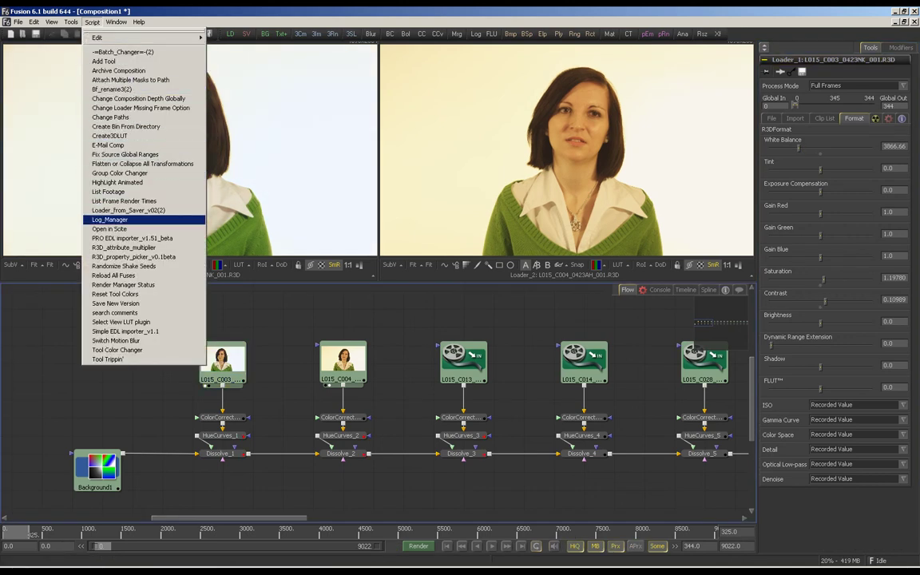
{"action": "left_click", "coordinate": [134, 256]}
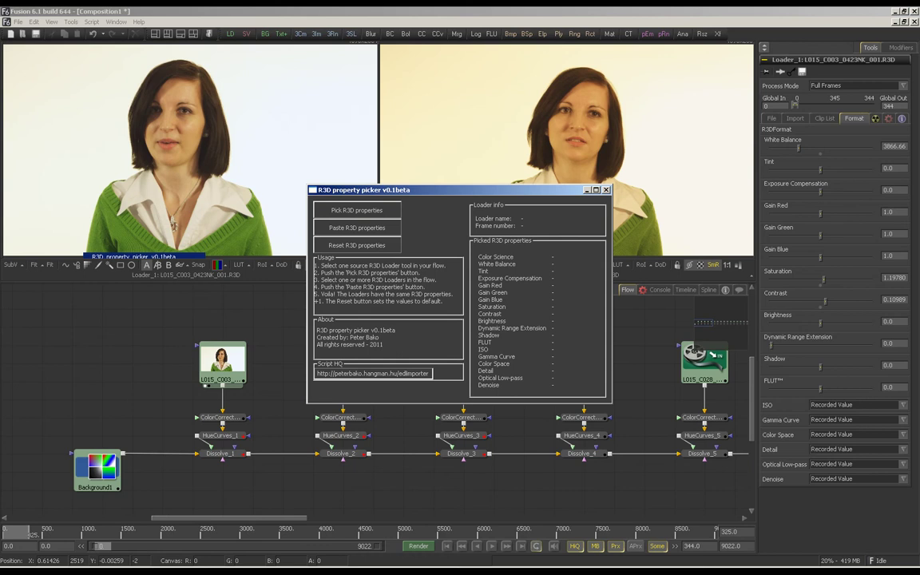
{"action": "left_click_drag", "start_coordinate": [447, 190], "coordinate": [573, 304]}
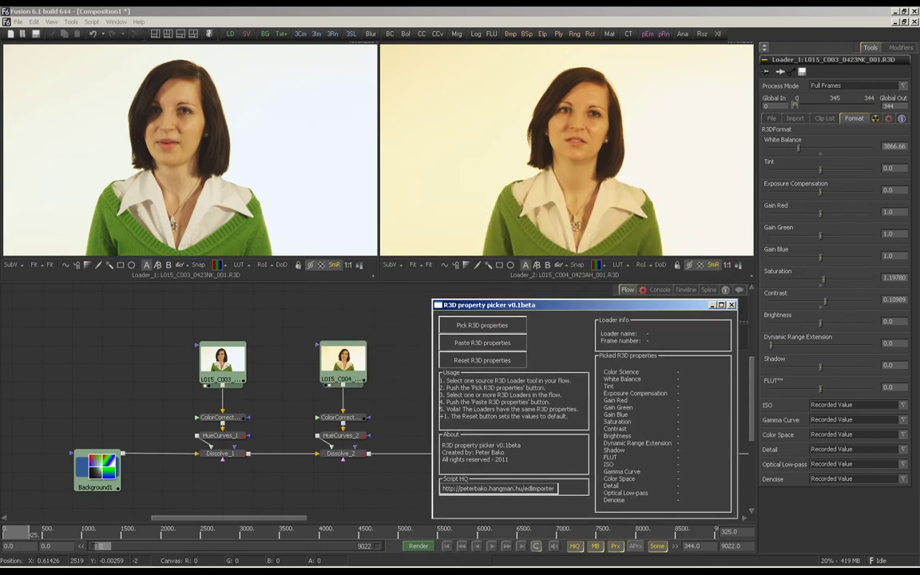
{"action": "left_click", "coordinate": [223, 363]}
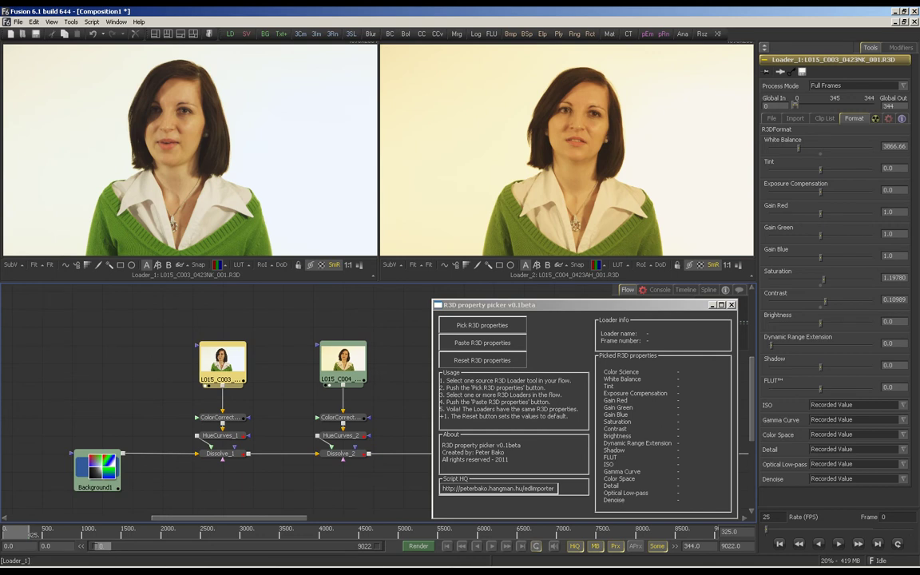
{"action": "left_click", "coordinate": [483, 325]}
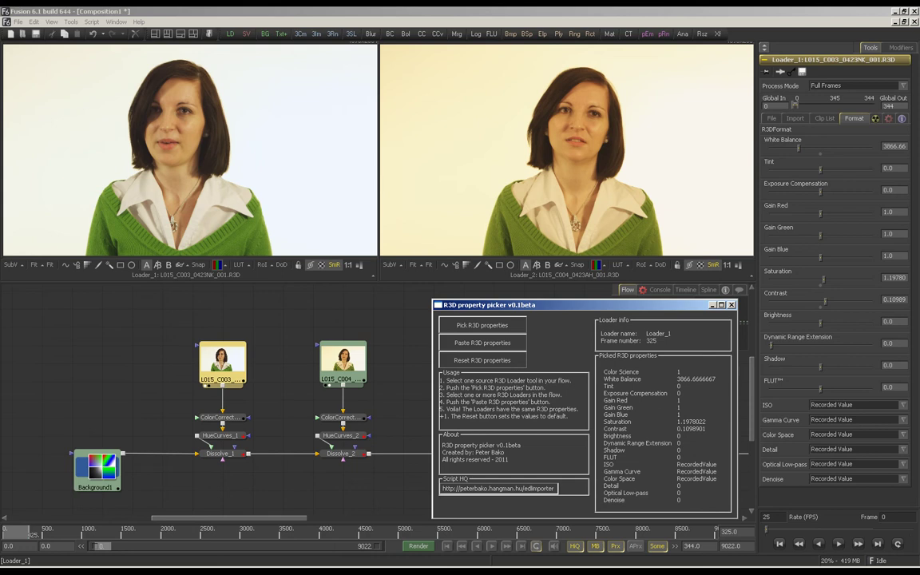
Step: Show the R3D format settings of the L015_C004 loader and paste the picked R3D properties onto it
{"action": "left_click", "coordinate": [344, 363]}
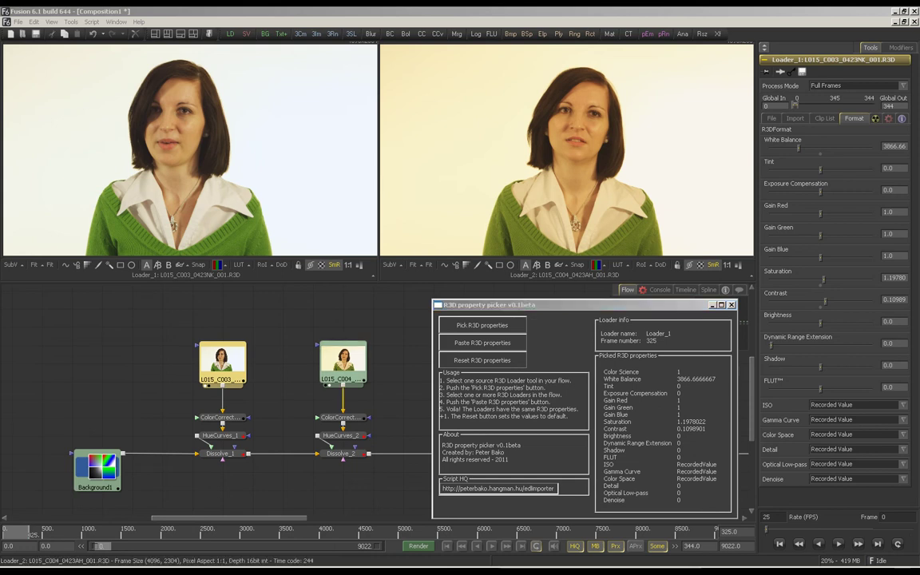
{"action": "left_click", "coordinate": [344, 364]}
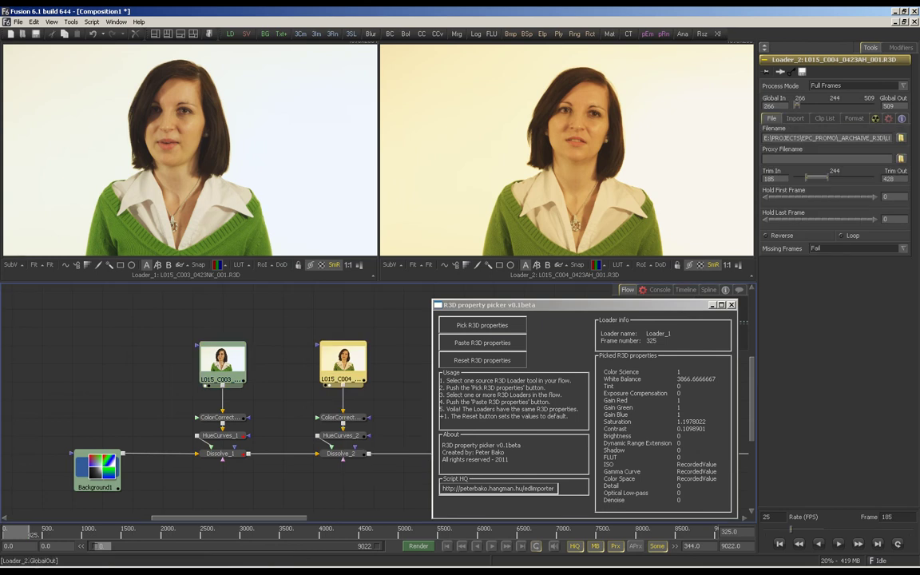
{"action": "left_click", "coordinate": [854, 118]}
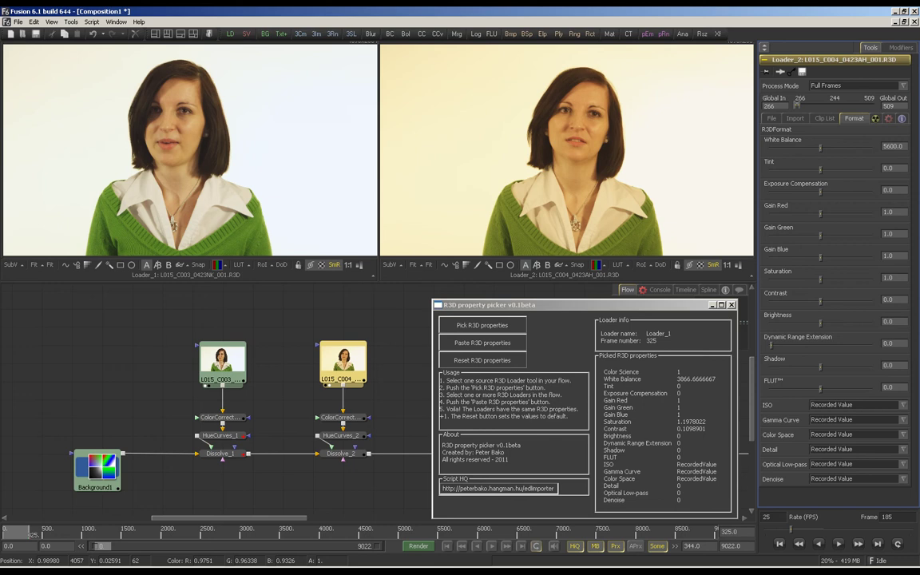
{"action": "left_click", "coordinate": [482, 343]}
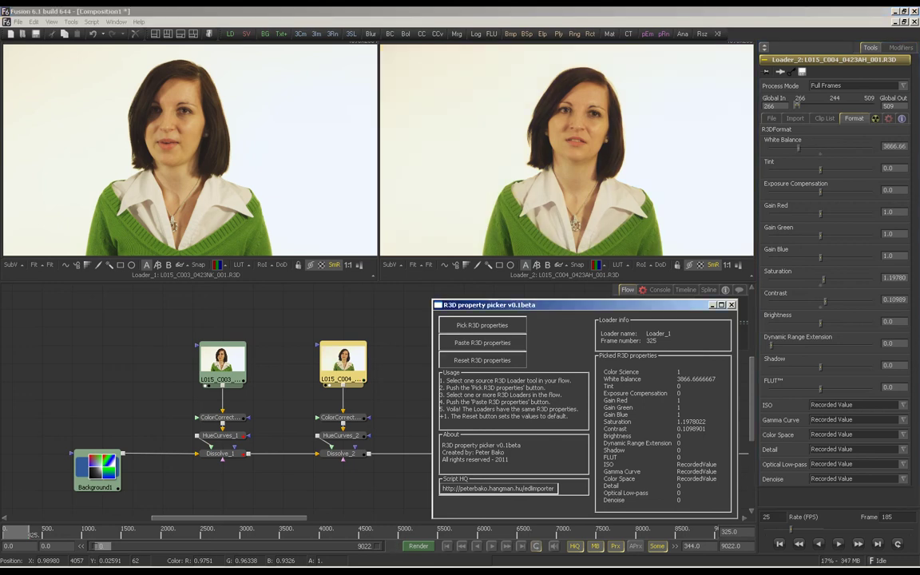
Step: Paste the picked R3D properties onto the L015_C013, L015_C014 and L015_C028 loaders together, and check their format settings
{"action": "left_click_drag", "start_coordinate": [409, 391], "coordinate": [48, 401]}
{"action": "left_click_drag", "start_coordinate": [36, 276], "coordinate": [340, 361]}
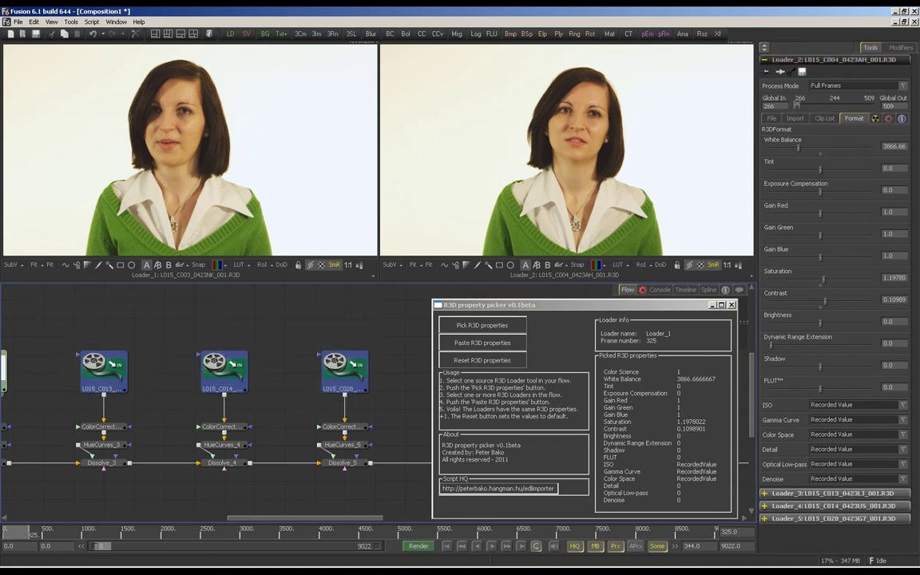
{"action": "left_click", "coordinate": [482, 342]}
{"action": "left_click", "coordinate": [104, 372]}
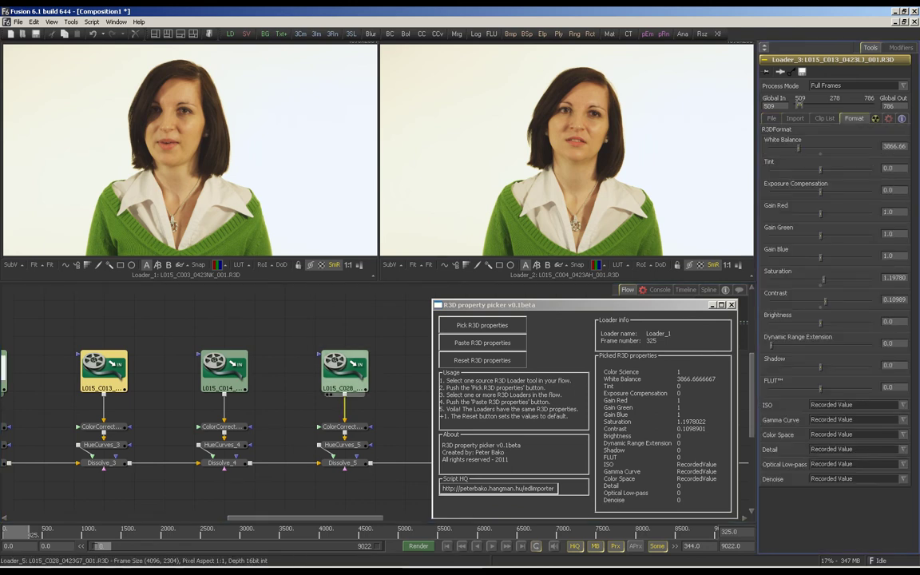
{"action": "left_click", "coordinate": [855, 119]}
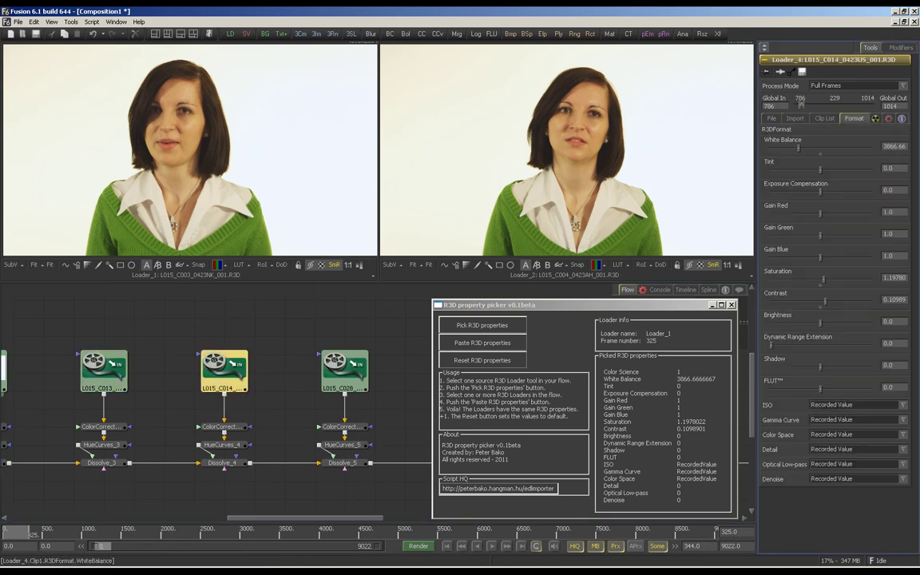
Step: Paste the picked R3D properties onto the remaining loaders and preview Dissolve_16 in the first viewer at frames 3189 and 2248
{"action": "left_click_drag", "start_coordinate": [585, 305], "coordinate": [530, 6]}
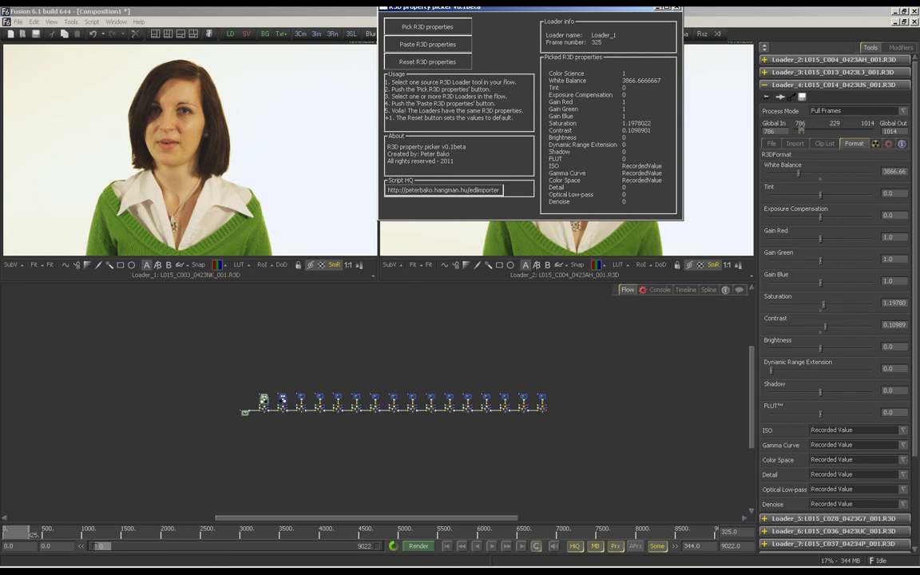
{"action": "left_click", "coordinate": [351, 348]}
{"action": "left_click", "coordinate": [255, 534]}
{"action": "left_click_drag", "start_coordinate": [542, 411], "coordinate": [320, 191]}
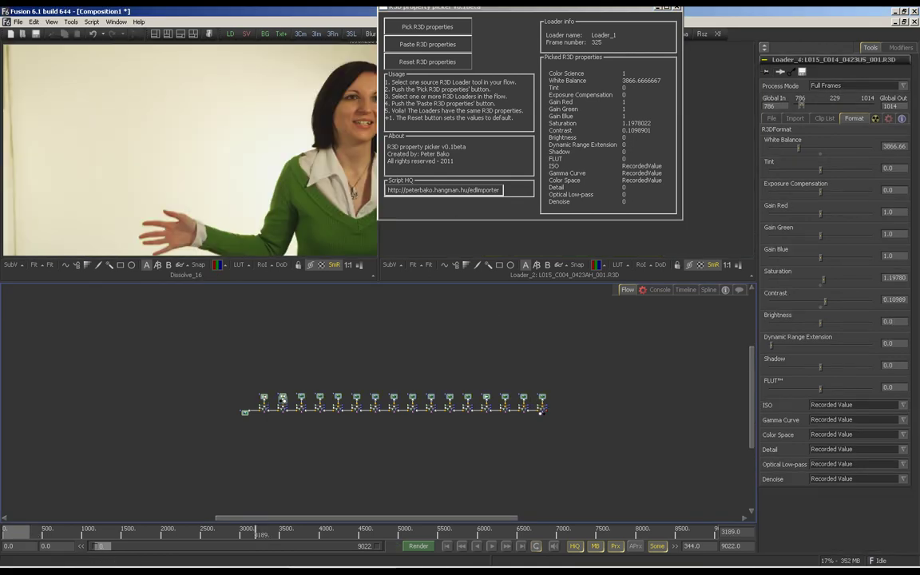
{"action": "left_click_drag", "start_coordinate": [256, 534], "coordinate": [181, 534]}
Step: Reset the R3D properties of all loaders in the flow to their defaults, and close the property picker
{"action": "left_click_drag", "start_coordinate": [242, 349], "coordinate": [556, 396]}
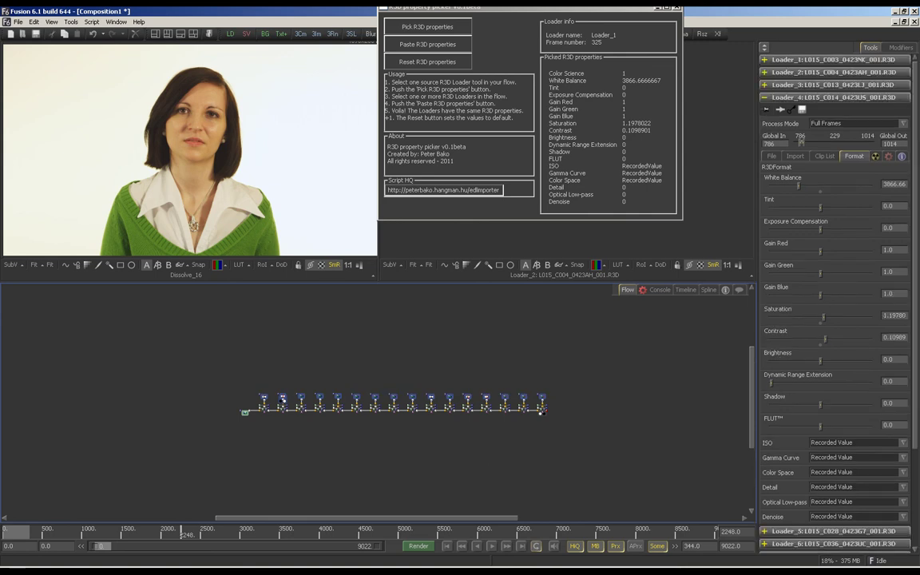
{"action": "left_click", "coordinate": [428, 62]}
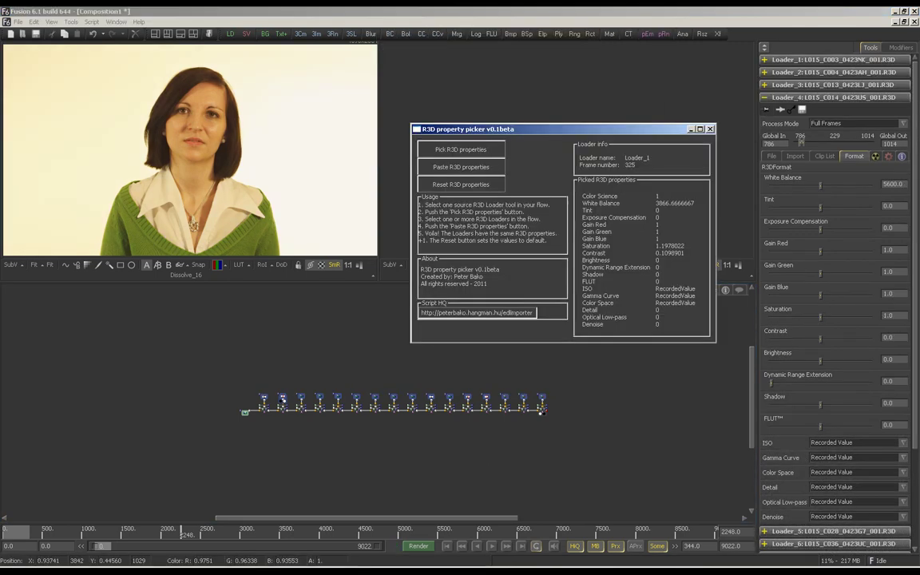
{"action": "double_click", "coordinate": [478, 313]}
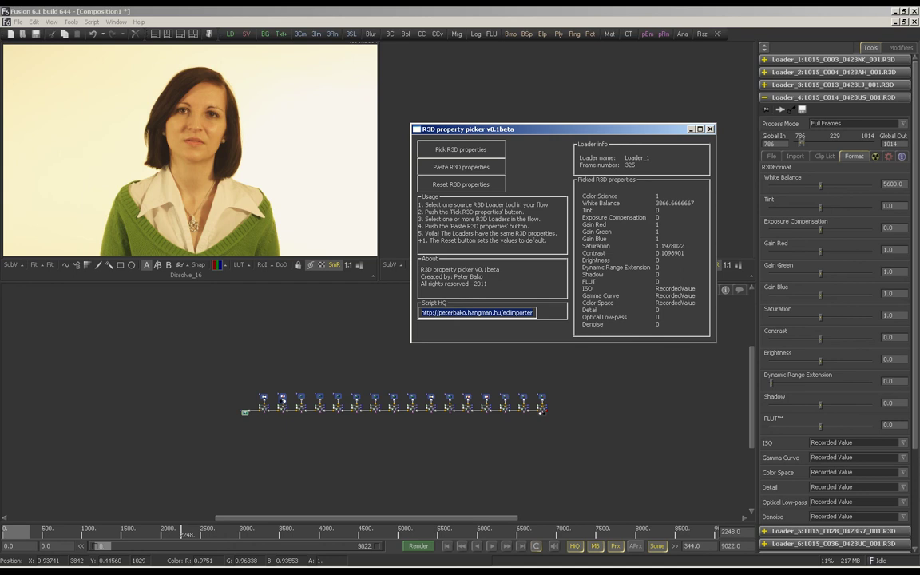
{"action": "left_click", "coordinate": [710, 129]}
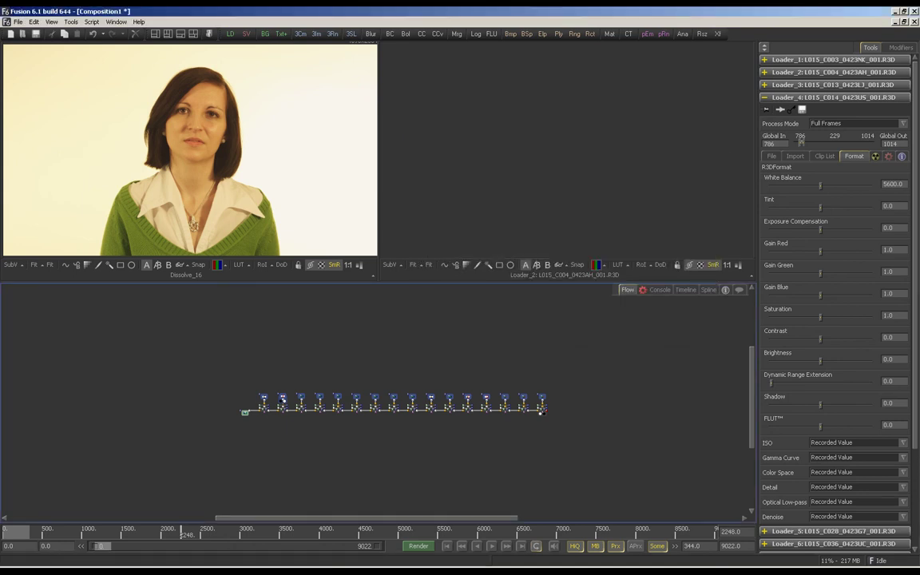